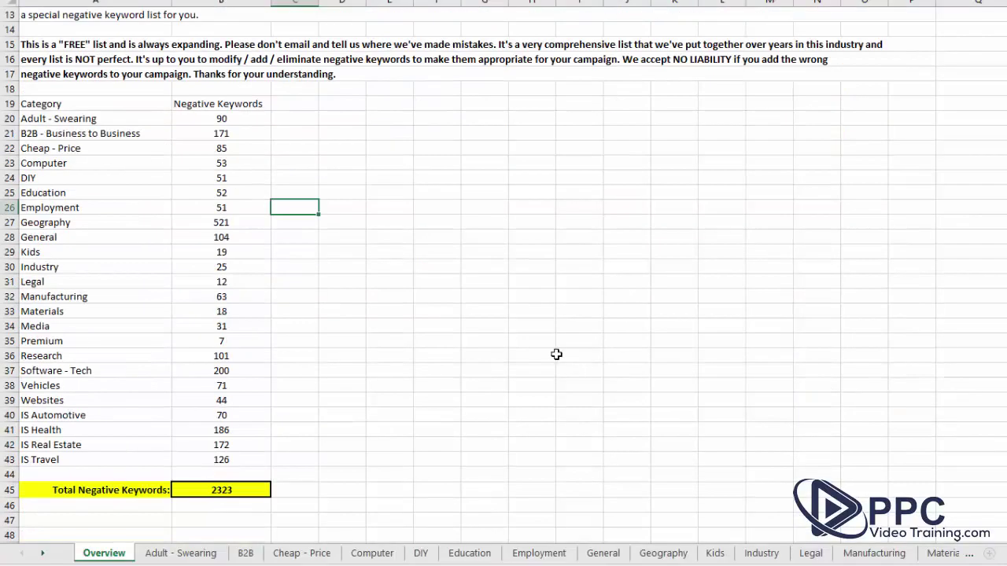
Step: Review the B2B, Cheap - Price and Computer keyword sheets, then bring up the AG Spas campaign list
scroll(556, 354, up, 1)
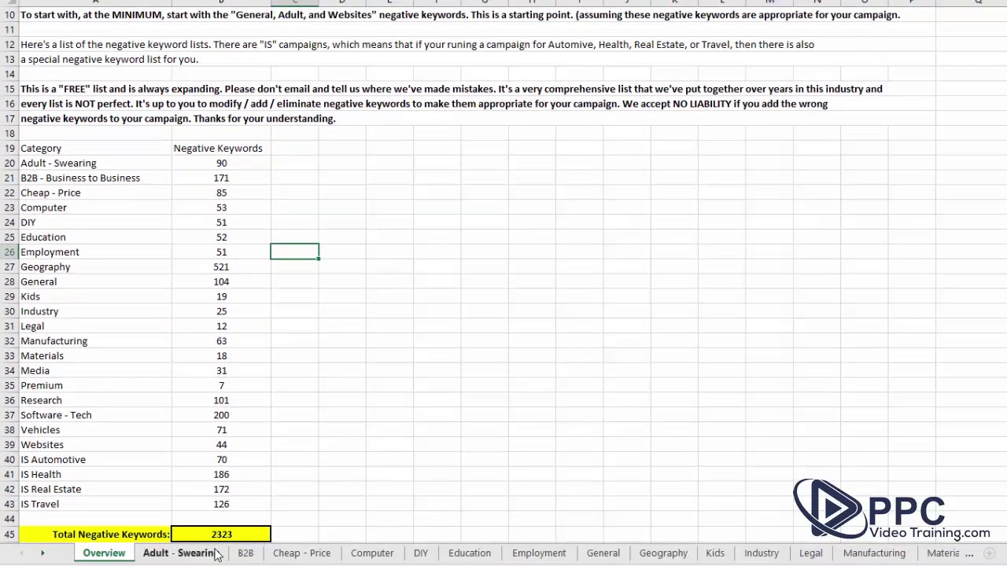
click(245, 553)
click(301, 553)
click(372, 553)
click(448, 490)
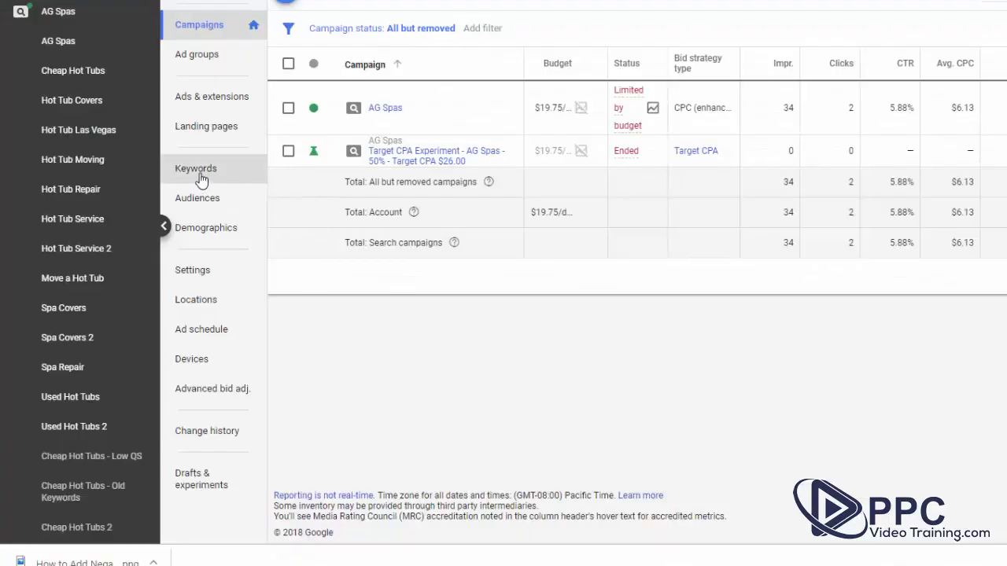
Step: Show the search terms report from the account-wide Keywords page
click(201, 177)
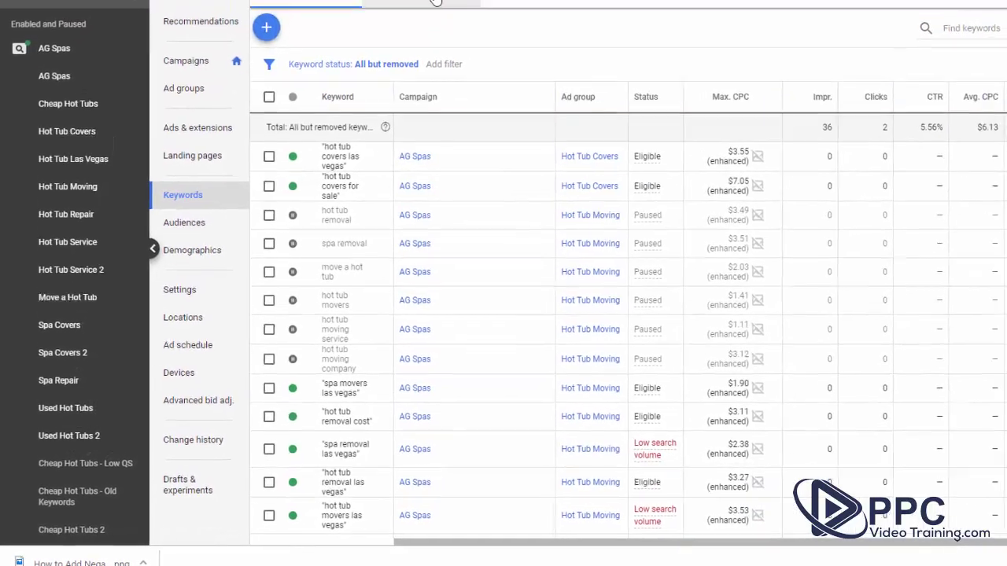
click(515, 24)
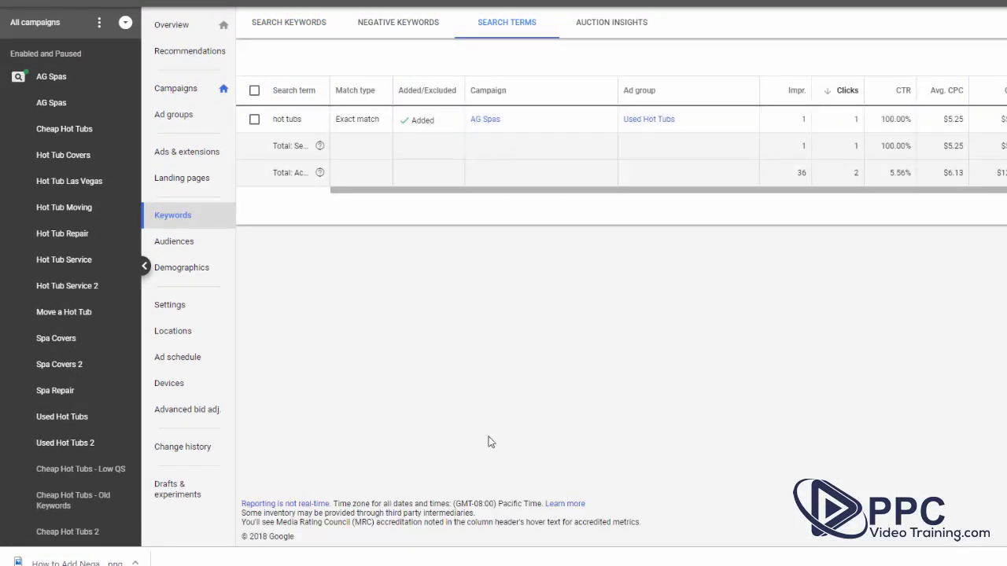
key(alt+Tab)
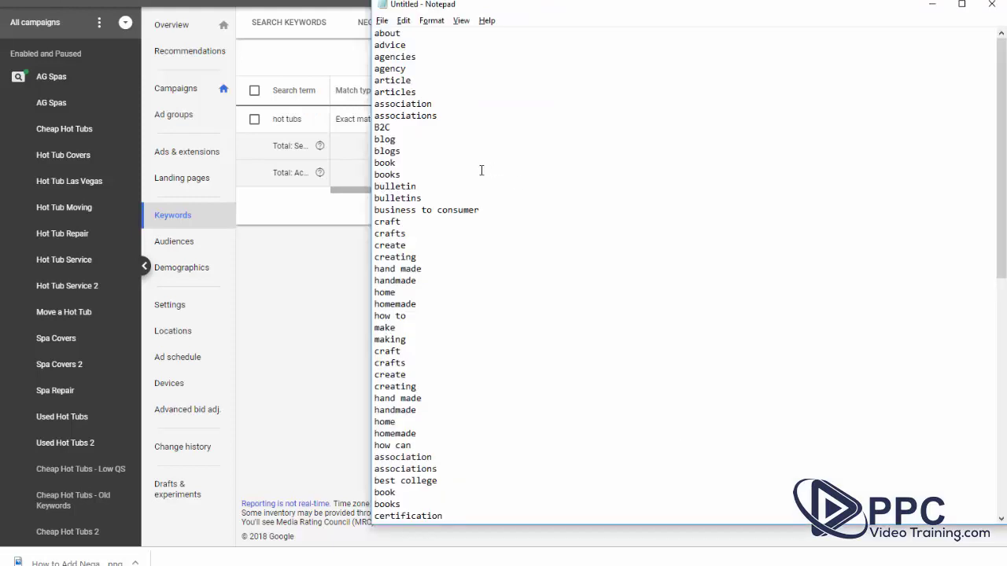
drag(527, 12, 494, 13)
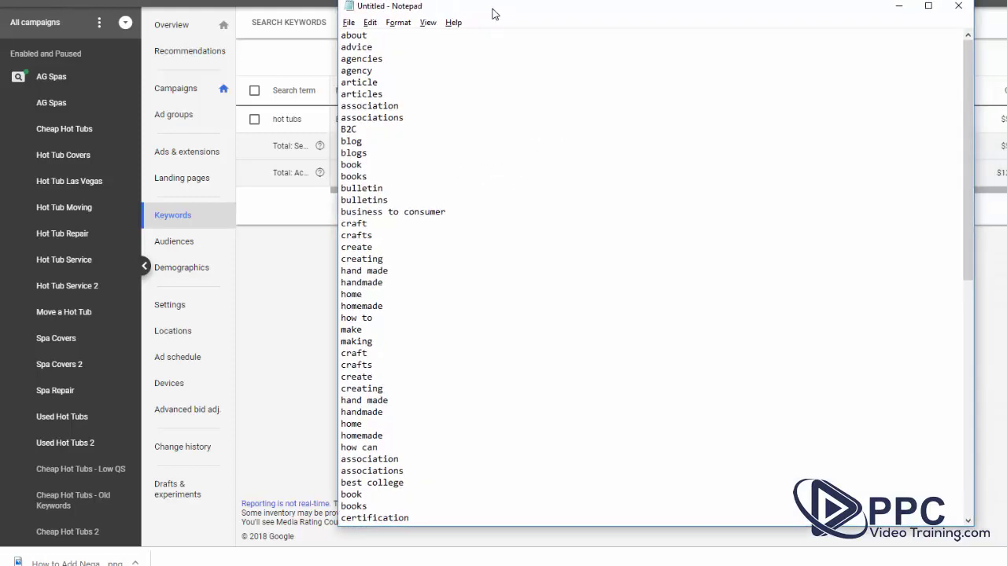
drag(349, 40, 434, 379)
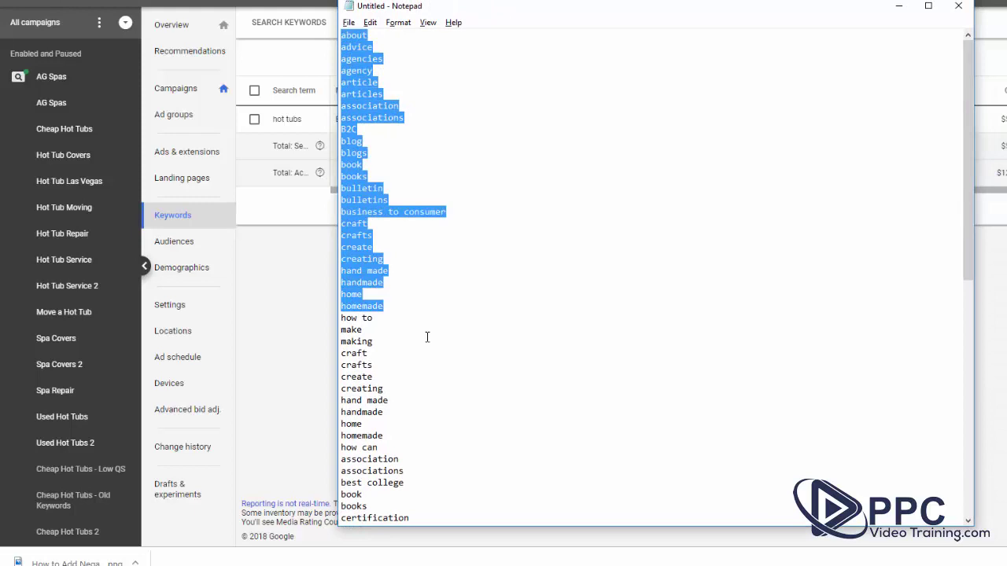
click(417, 236)
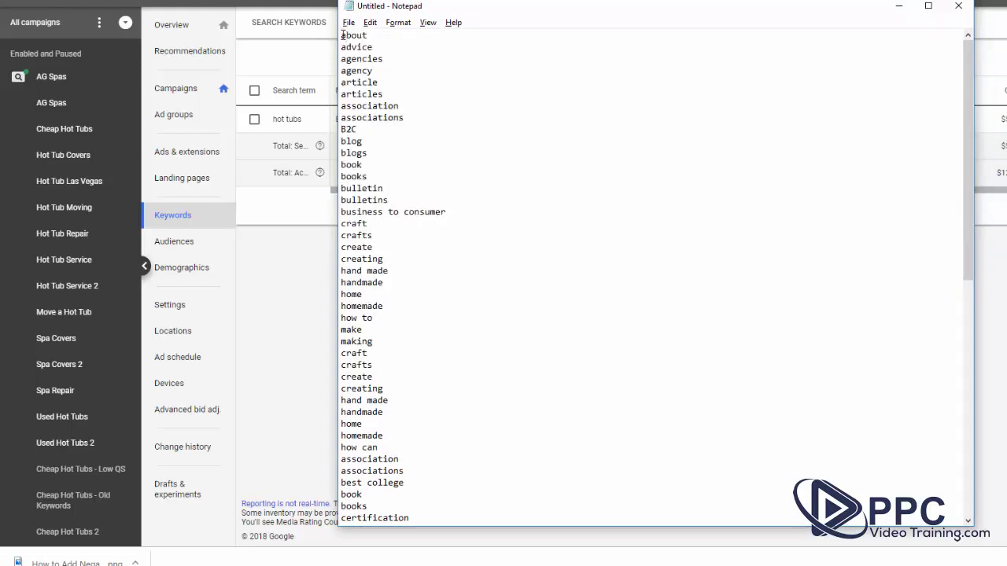
drag(342, 37, 411, 225)
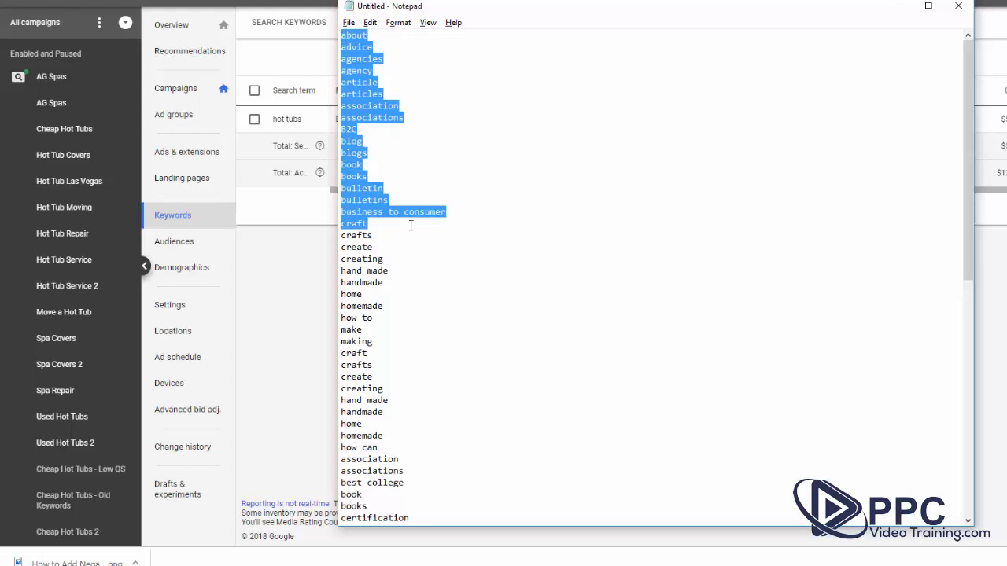
click(367, 172)
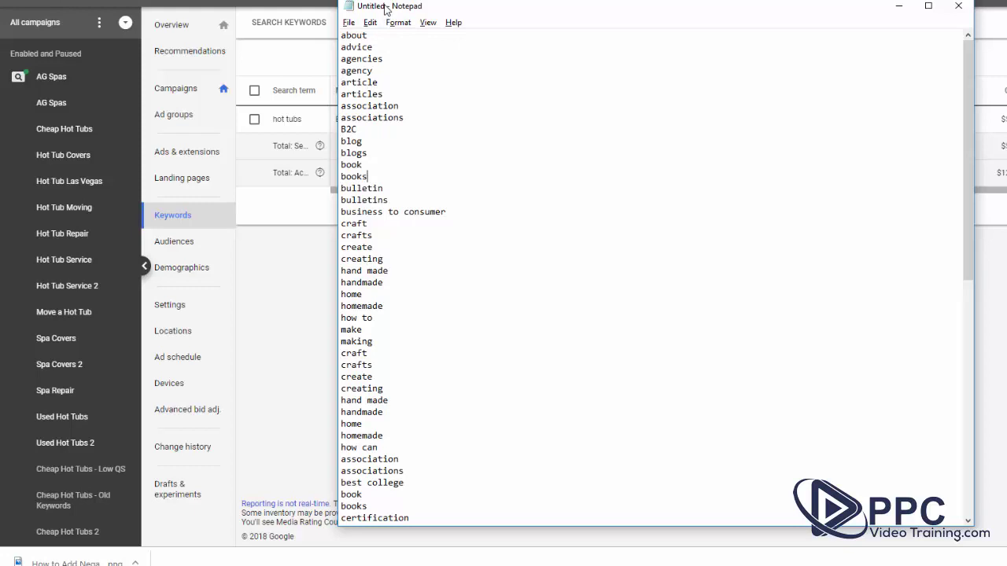
drag(386, 8, 336, 0)
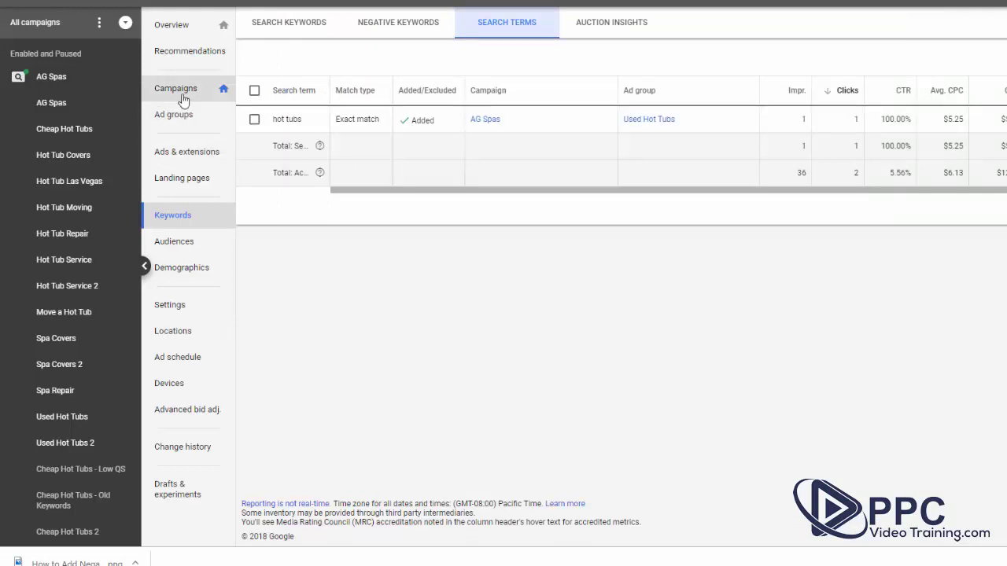
Step: Go to the AG Spas campaign's negative keywords and start a new negative keyword entry
click(181, 96)
click(340, 165)
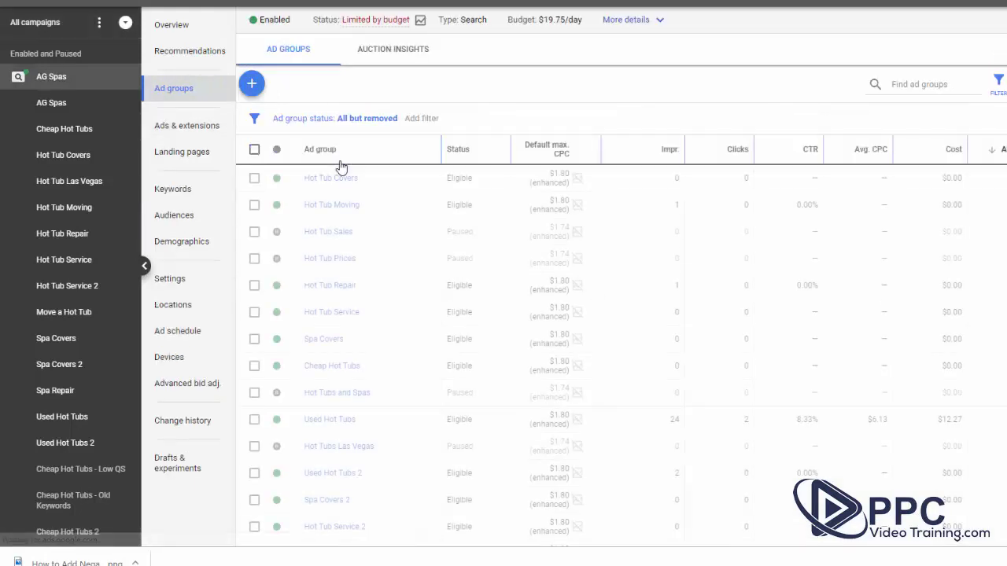
click(179, 190)
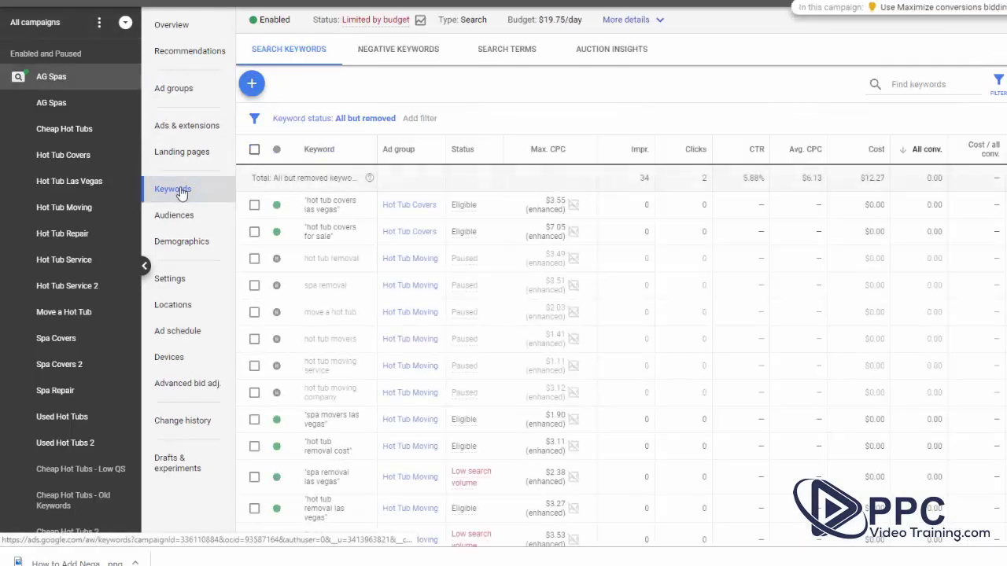
click(399, 52)
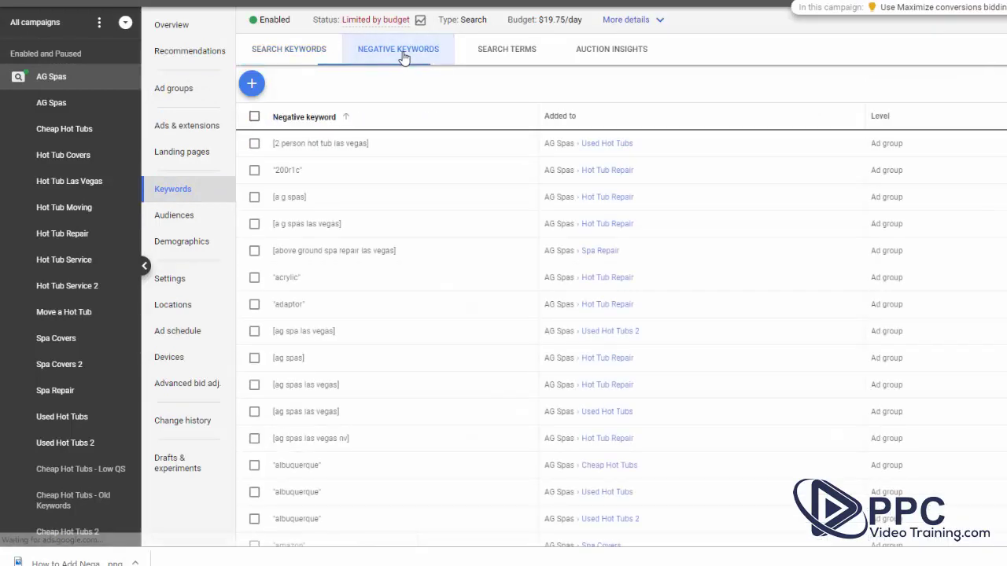
click(252, 85)
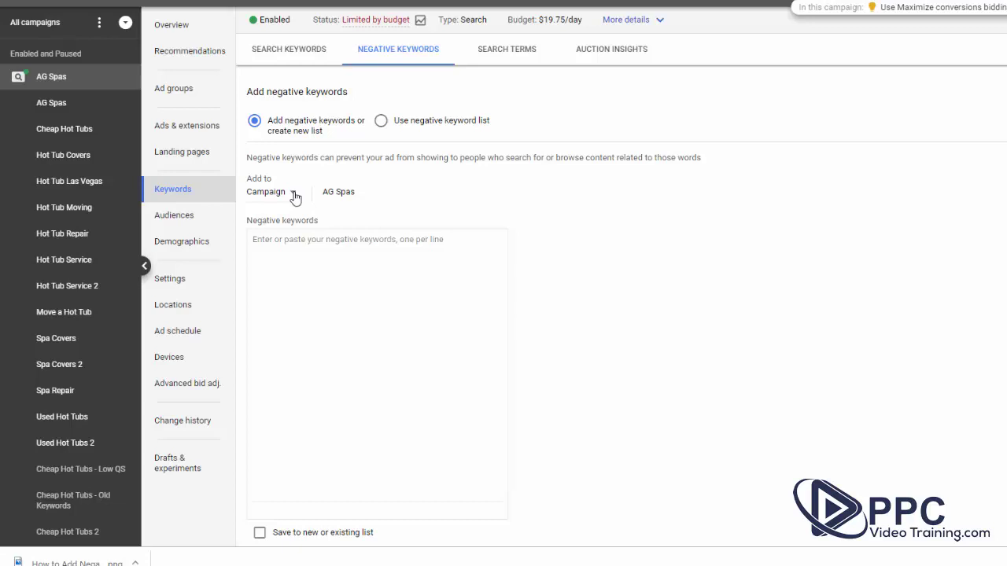
Step: Set the negative keywords to apply to the whole AG Spas campaign rather than an ad group
click(295, 197)
click(275, 227)
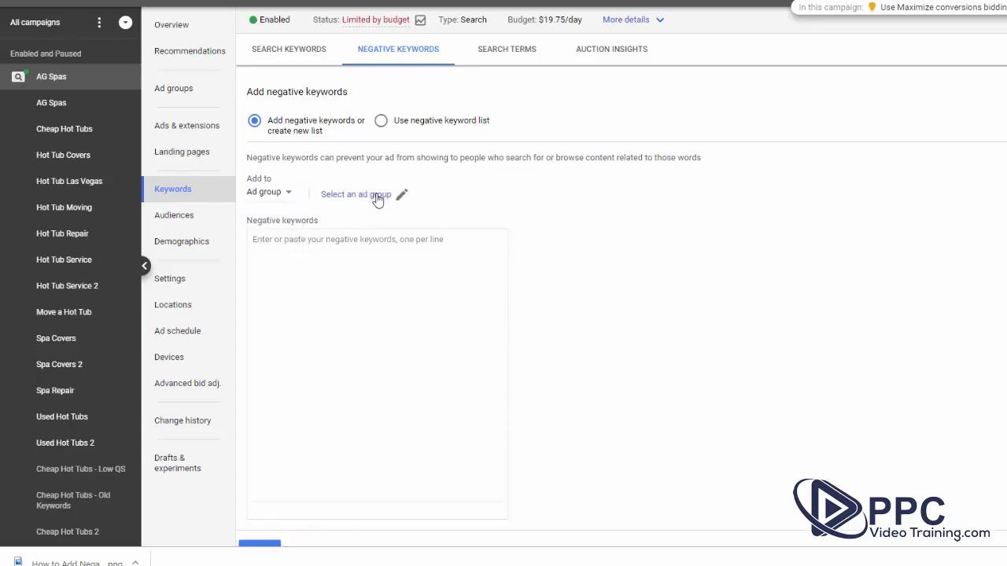
click(286, 195)
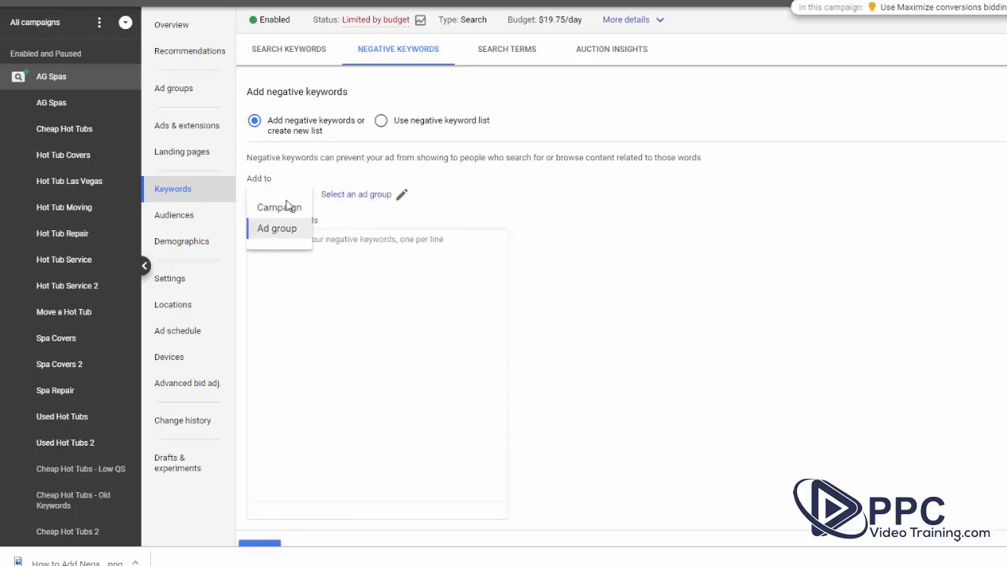
click(279, 208)
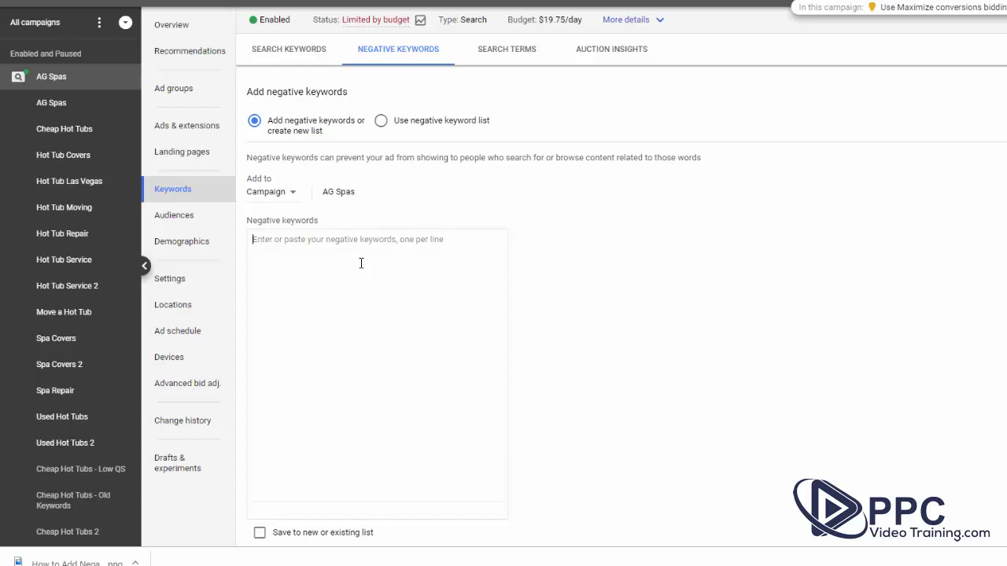
Step: Copy the full keyword list from Notepad and paste it into the negative keywords box
key(alt+Tab)
key(ctrl+a)
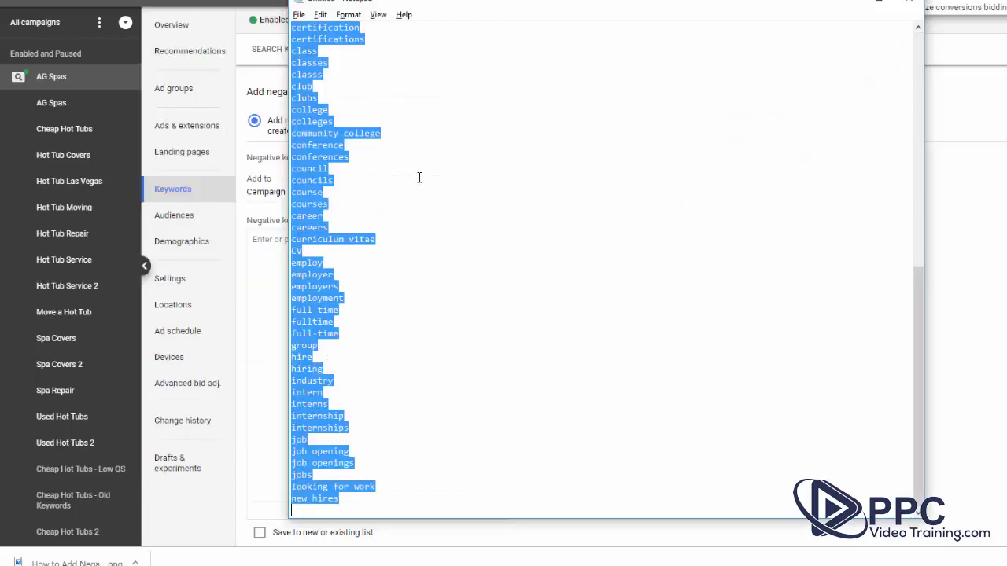
key(ctrl+c)
key(alt+Tab)
click(279, 264)
key(ctrl+v)
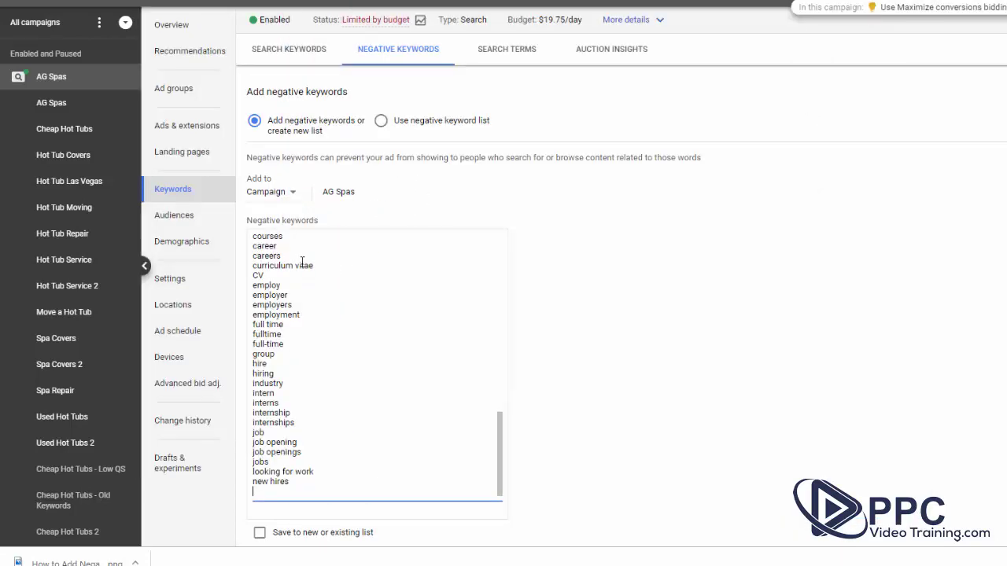
scroll(313, 275, down, 3)
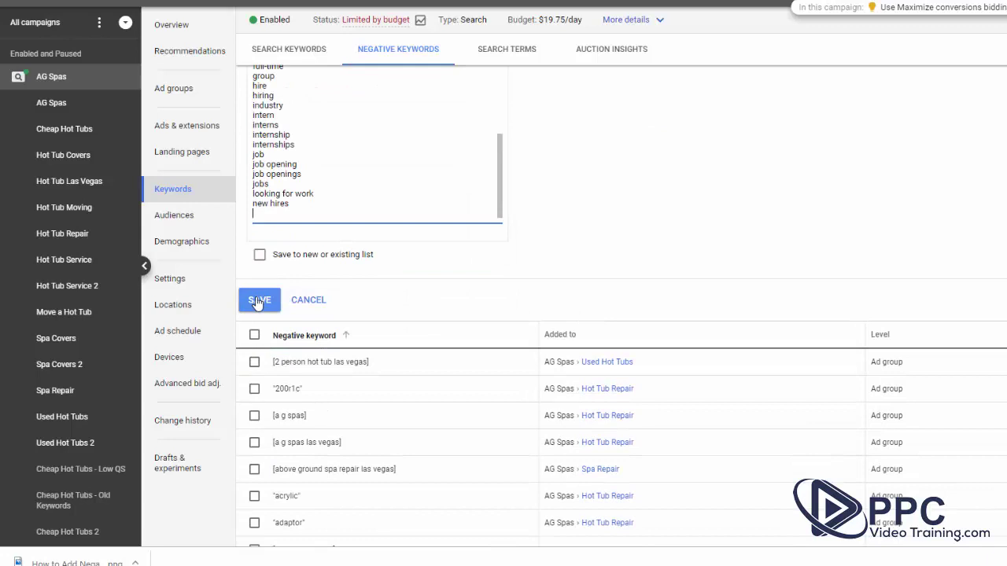
scroll(348, 265, up, 3)
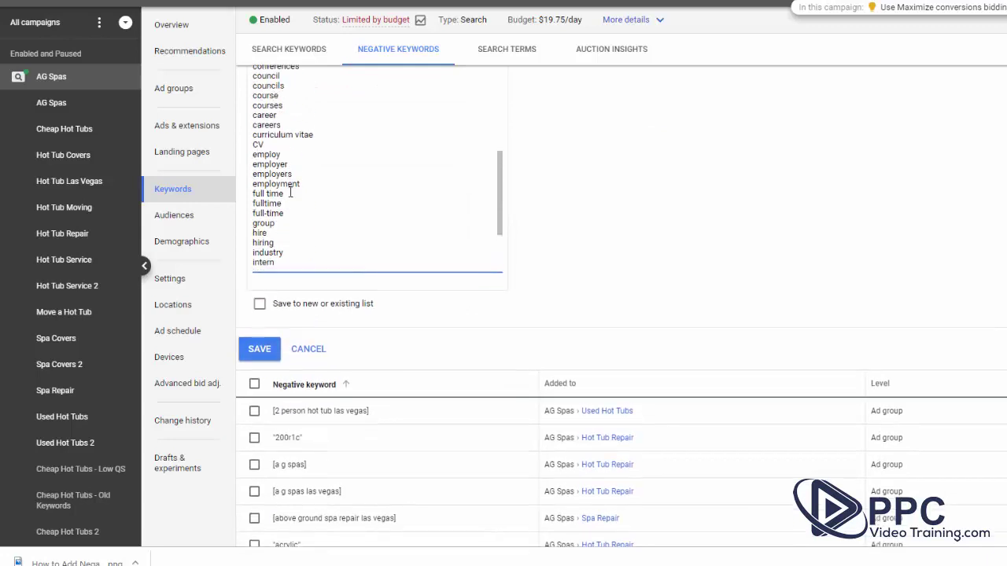
scroll(315, 279, up, 3)
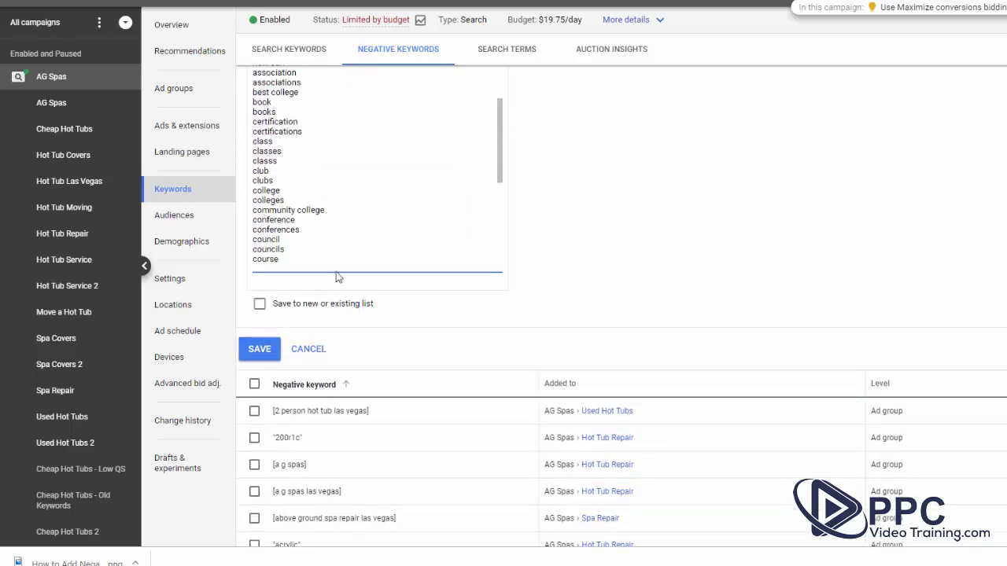
Step: Replace the box contents with the longer keyword list, then cancel without saving
key(ctrl+a)
key(ctrl+v)
scroll(375, 225, up, 3)
scroll(375, 225, up, 3)
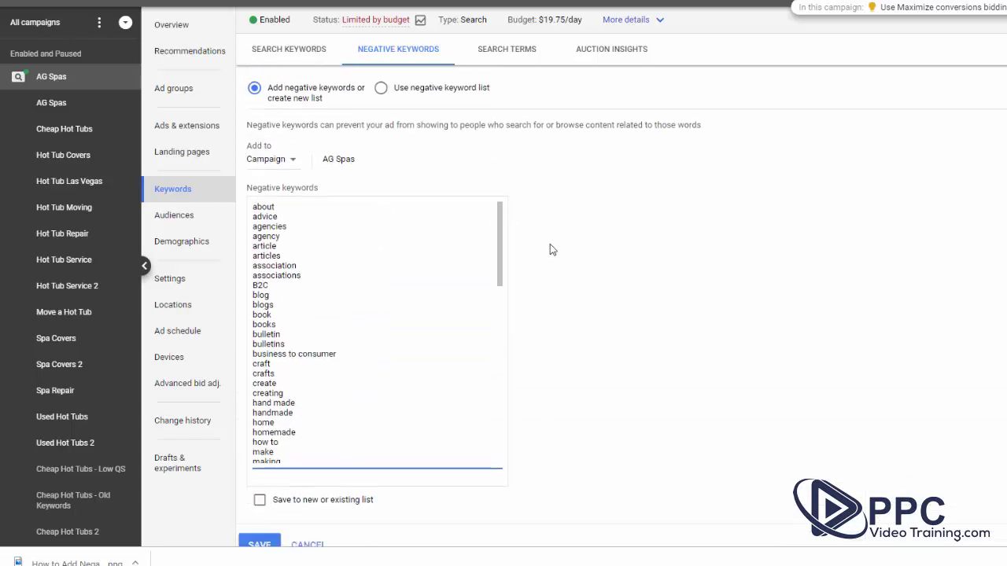
scroll(550, 244, down, 2)
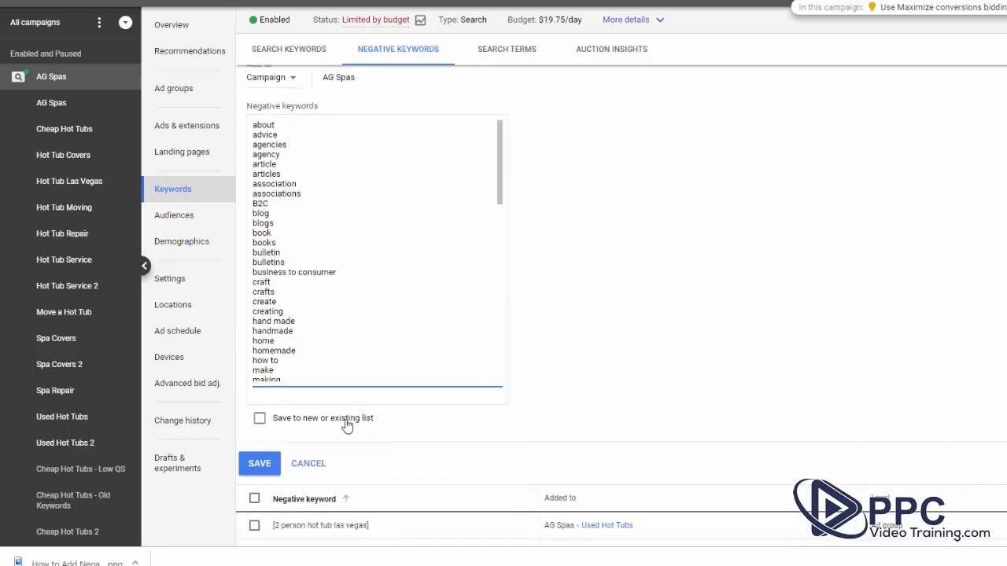
click(300, 464)
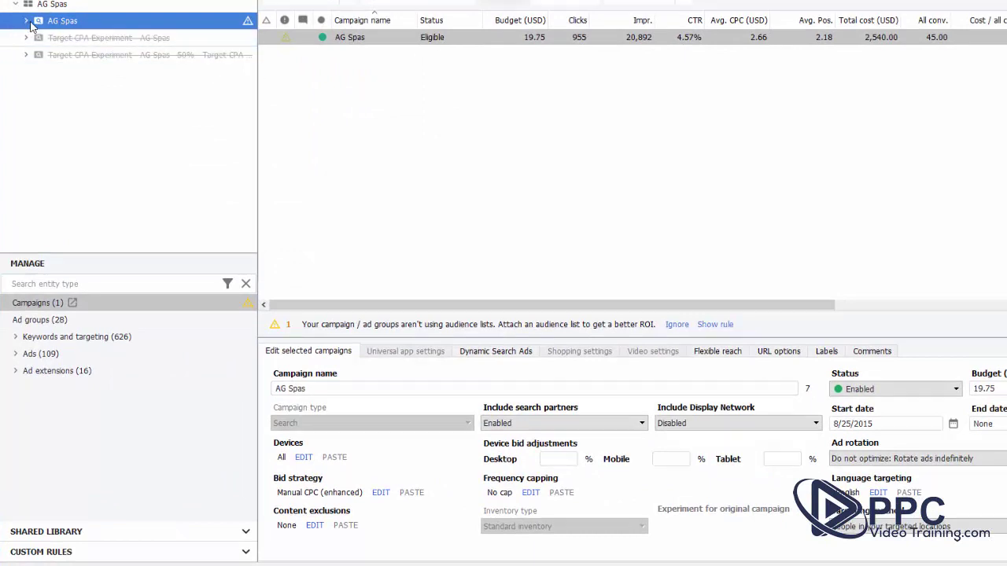
Step: In AdWords Editor, list AG Spas negative keywords and start a multiple-changes bulk edit
click(26, 22)
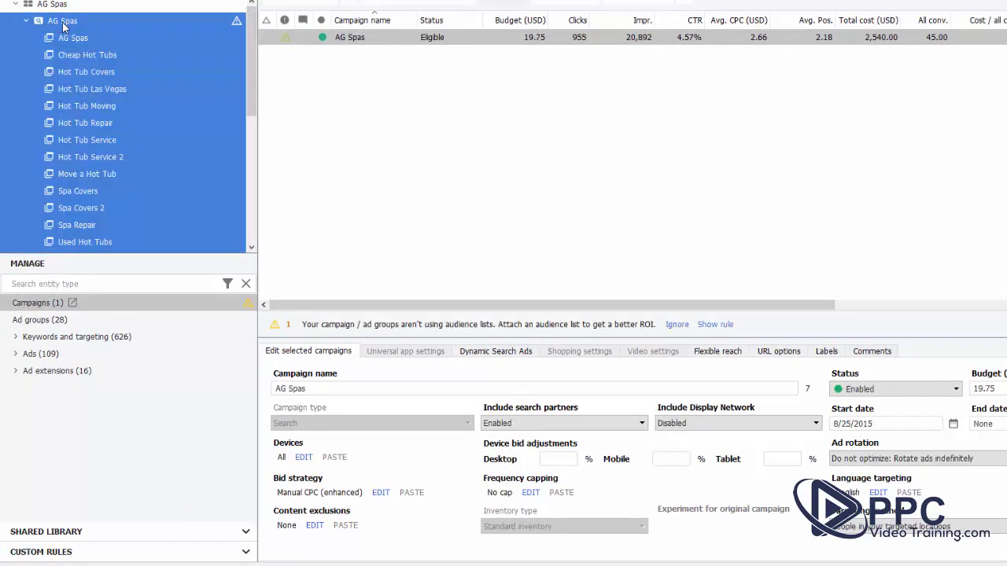
click(14, 338)
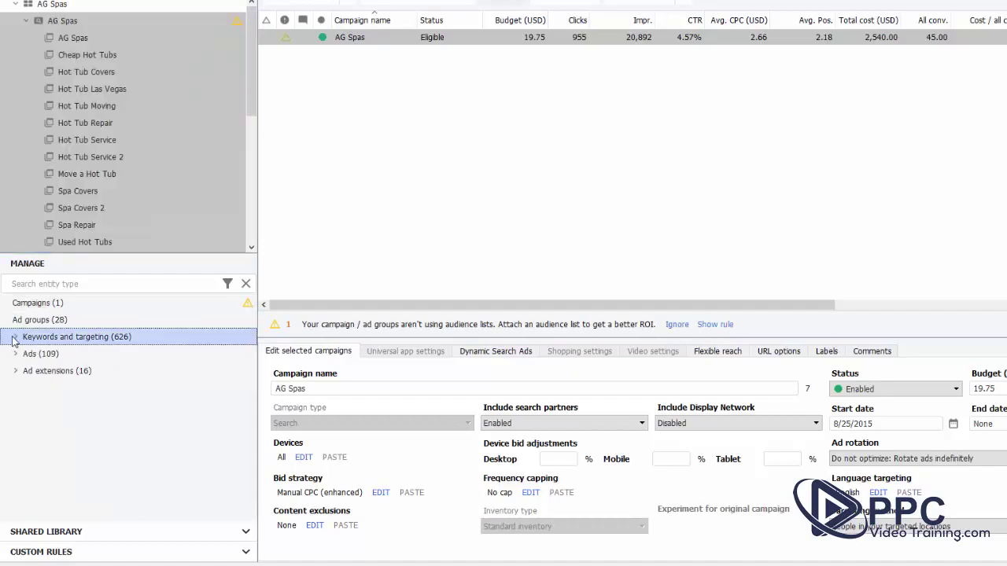
click(15, 338)
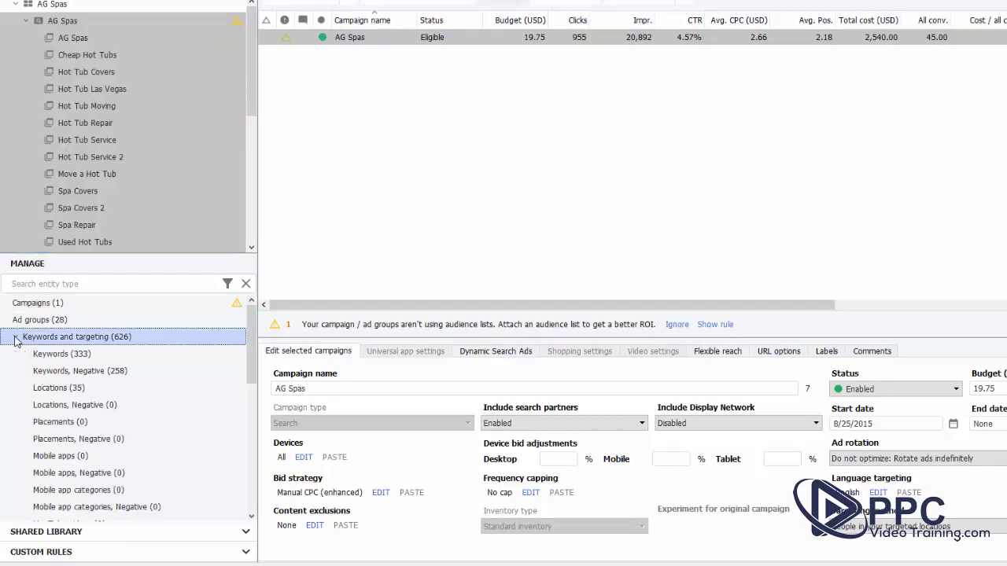
click(63, 371)
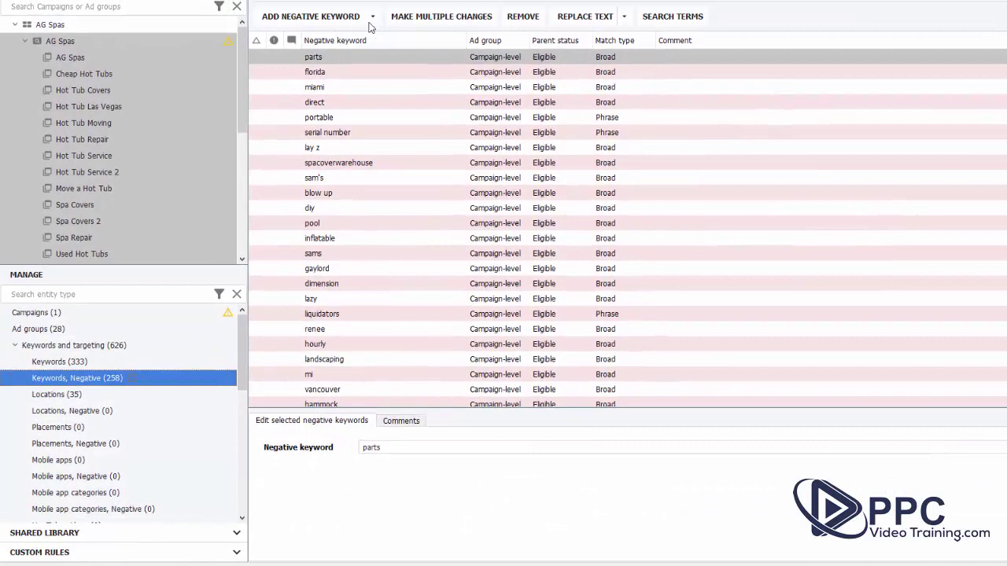
click(431, 17)
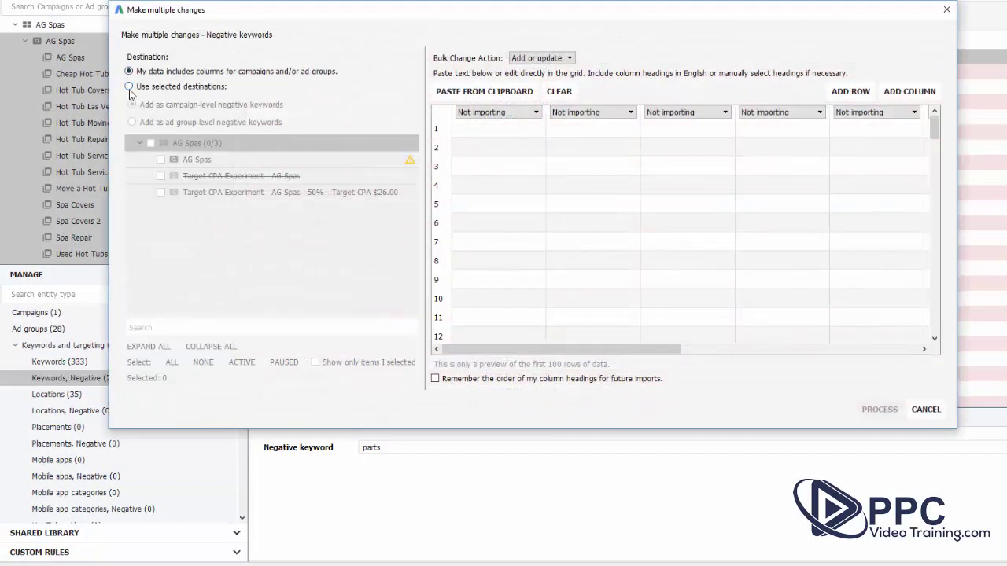
Step: Import the clipboard list as Keyword-column campaign-level negatives for AG Spas, adding 70 and skipping 12
click(129, 87)
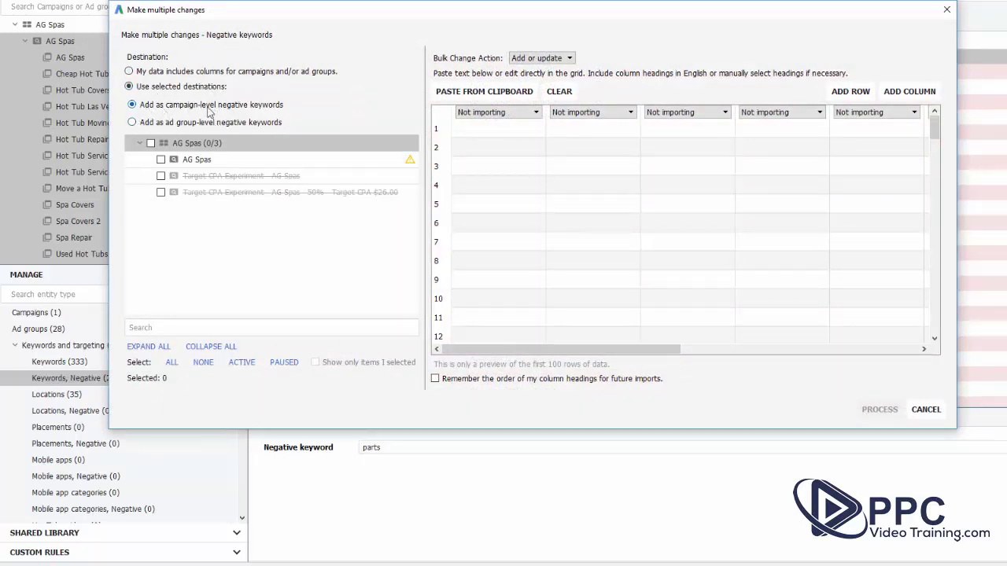
click(162, 161)
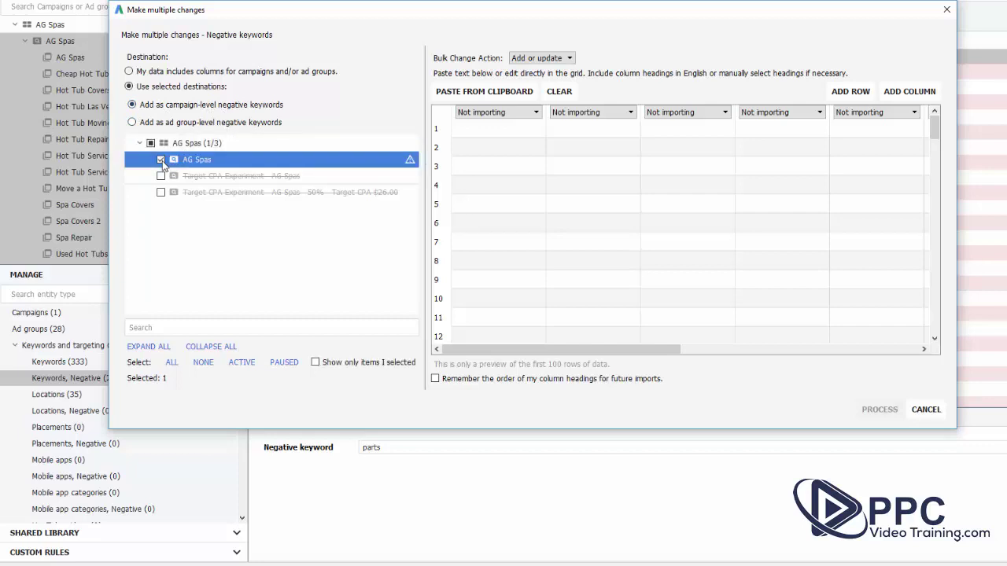
click(487, 112)
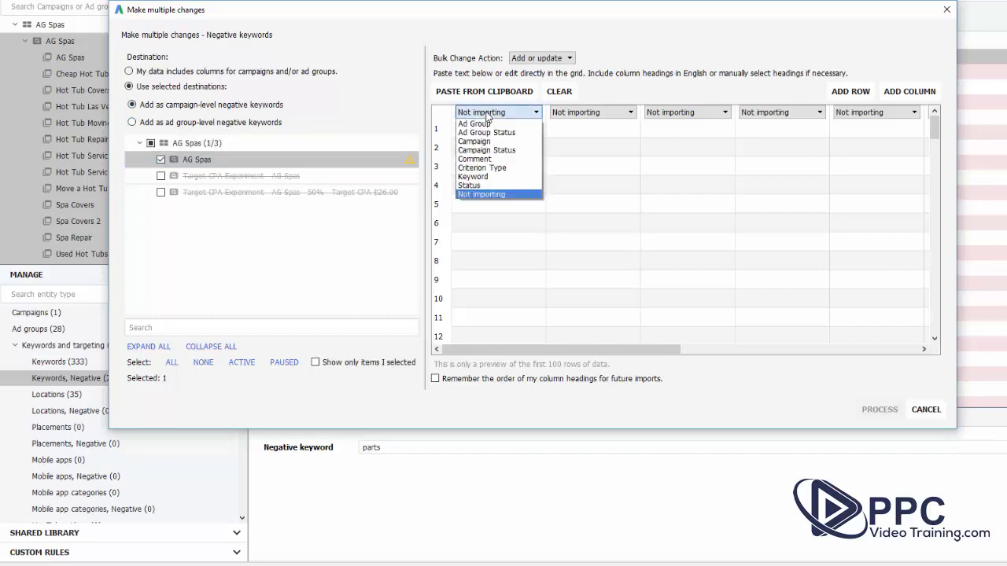
click(481, 176)
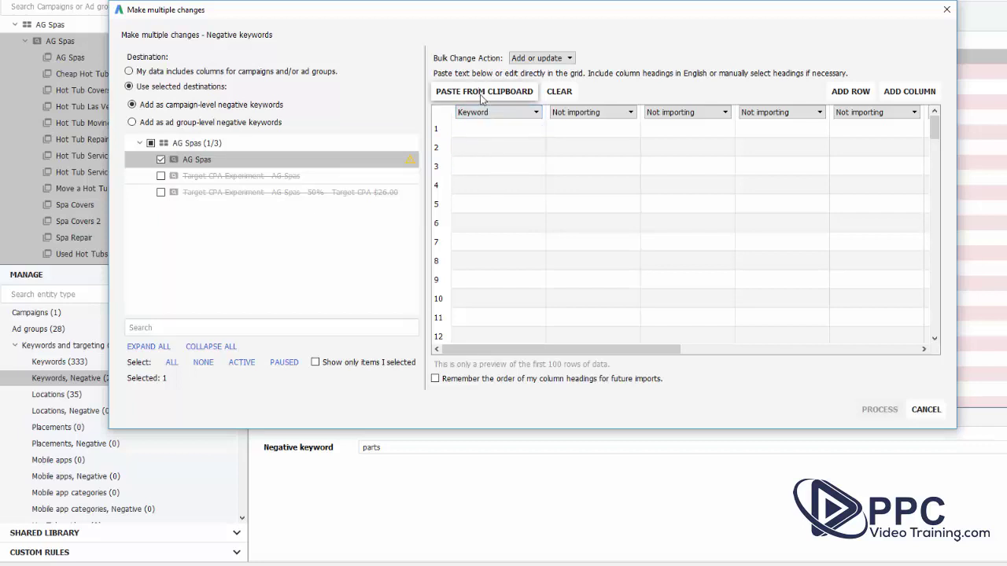
click(482, 93)
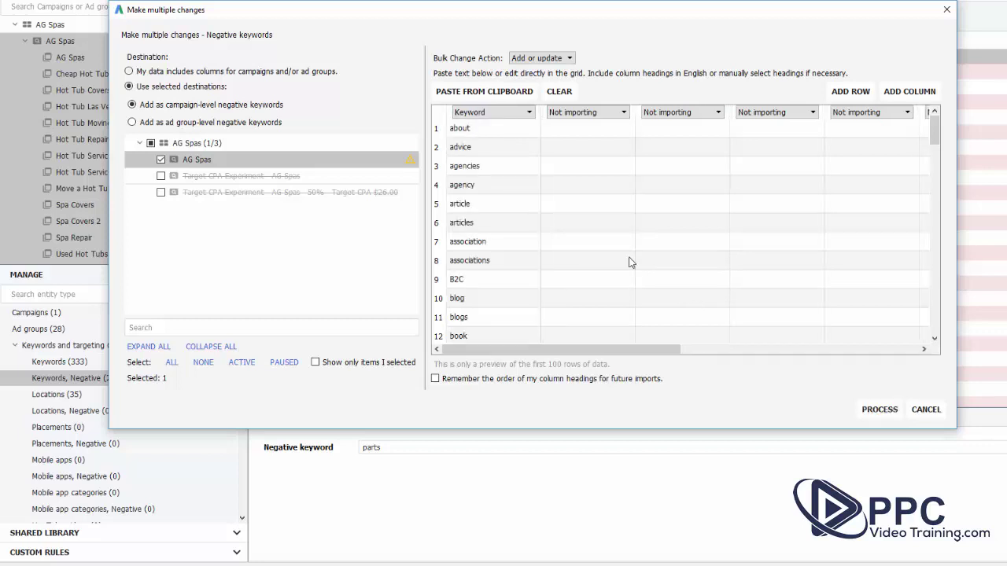
scroll(695, 303, down, 3)
scroll(696, 303, down, 4)
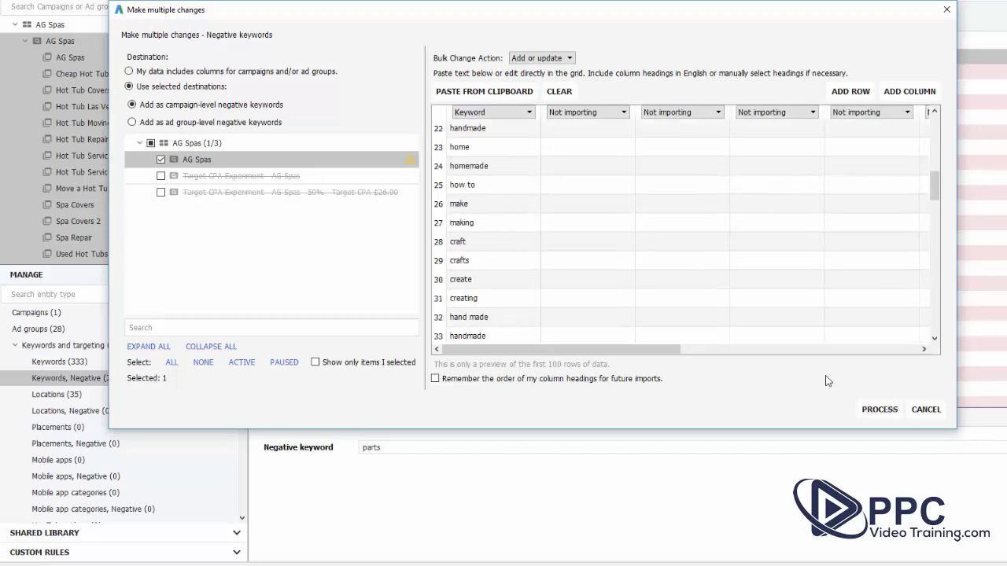
click(874, 409)
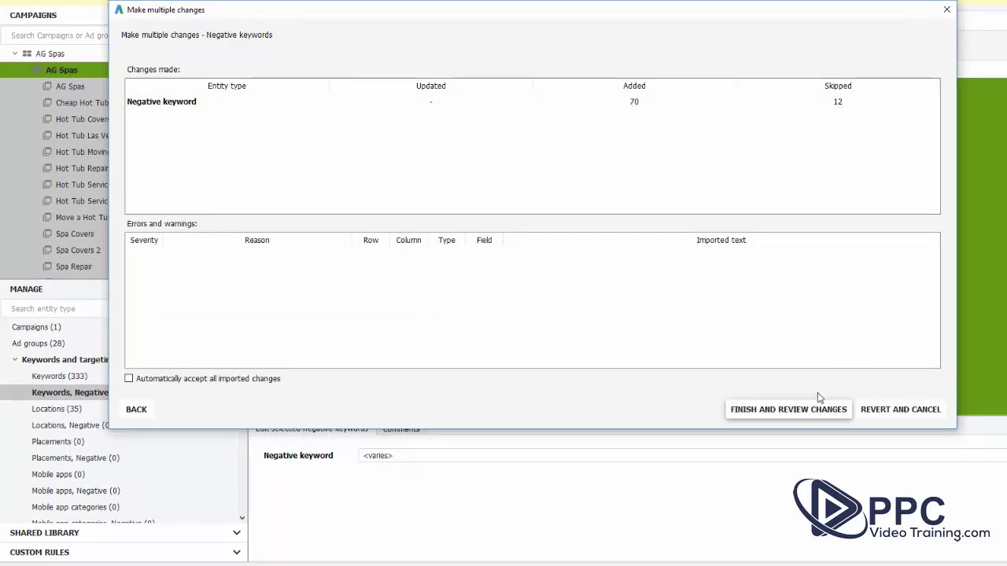
Step: Keep all imported negatives, bringing AG Spas to 328, and post the changes to the account
click(800, 412)
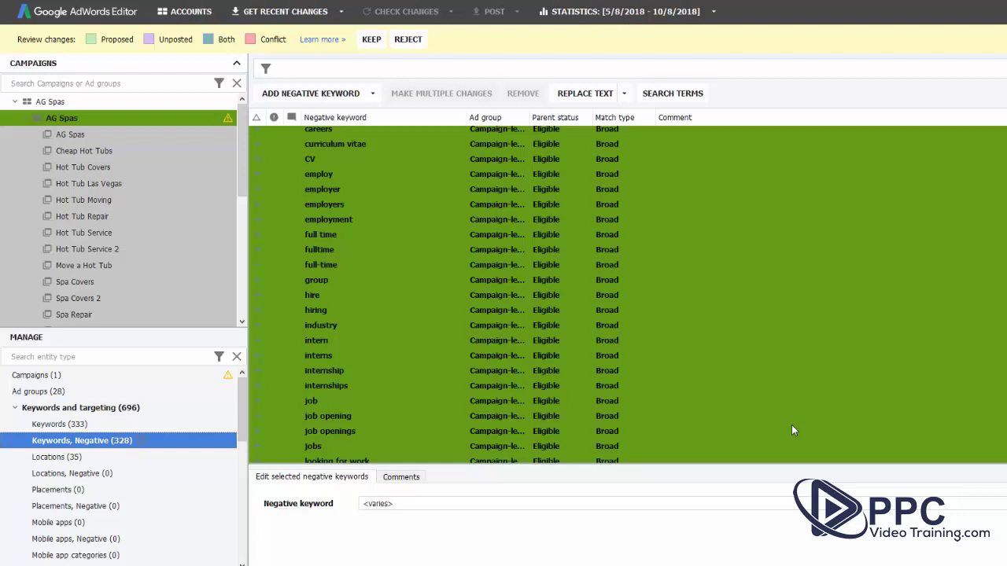
click(371, 39)
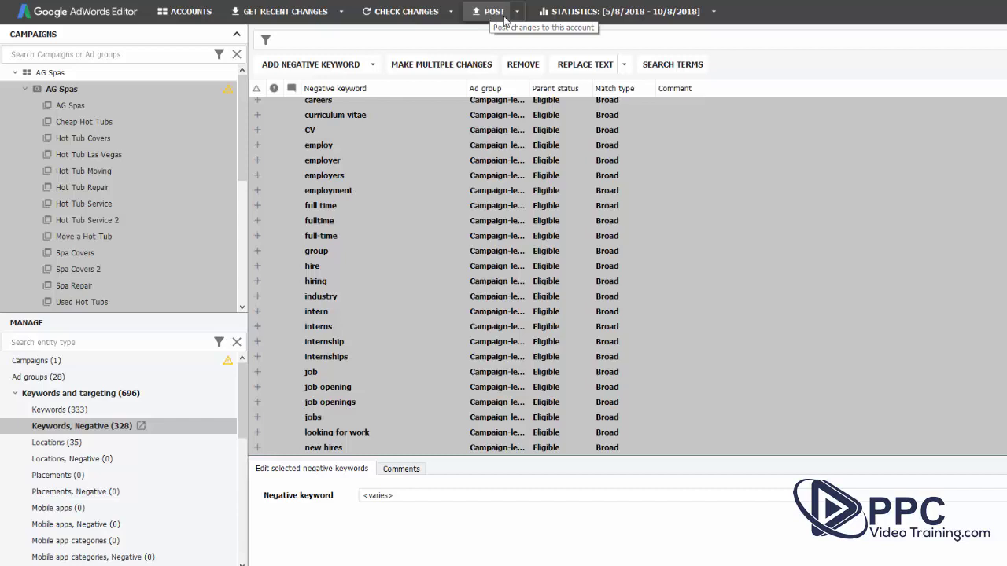
click(504, 18)
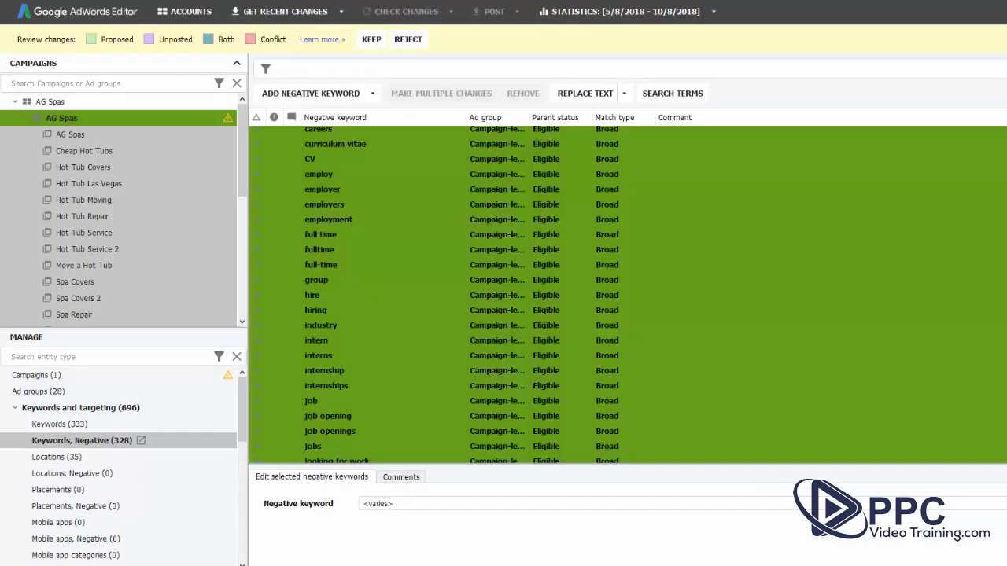